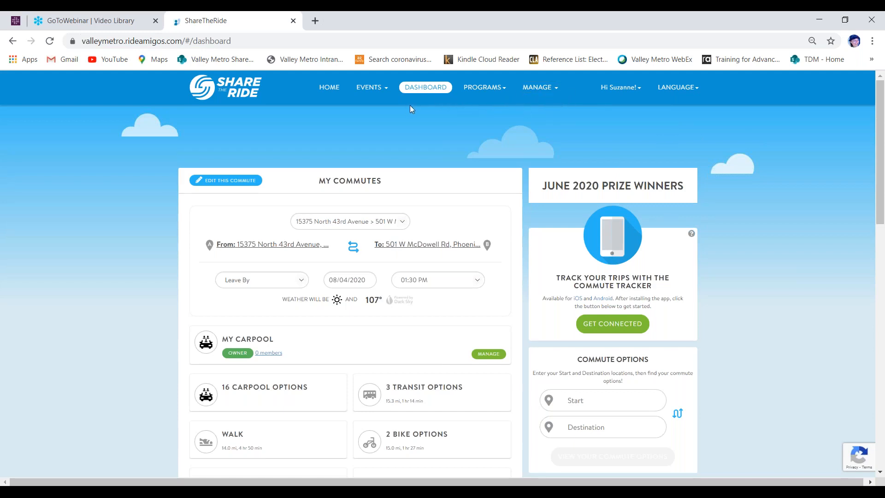
- Start a new point program and name it "ACME Industries TRP incentives"
click(540, 87)
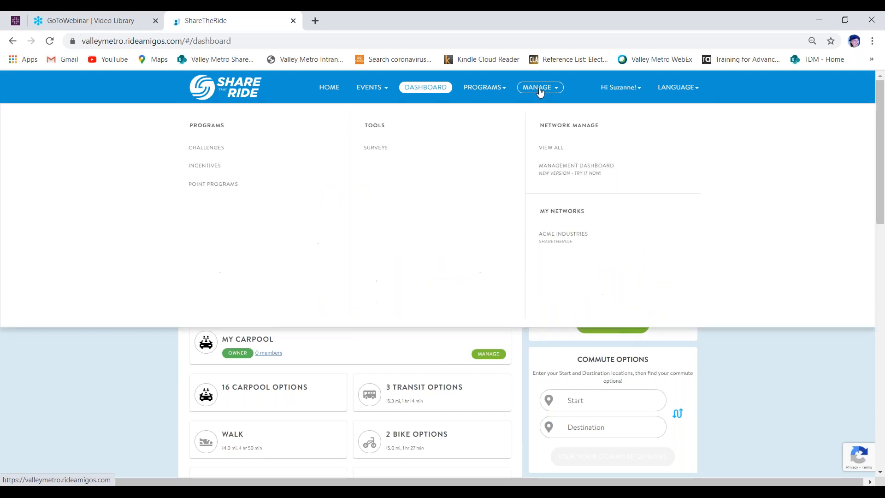
click(226, 185)
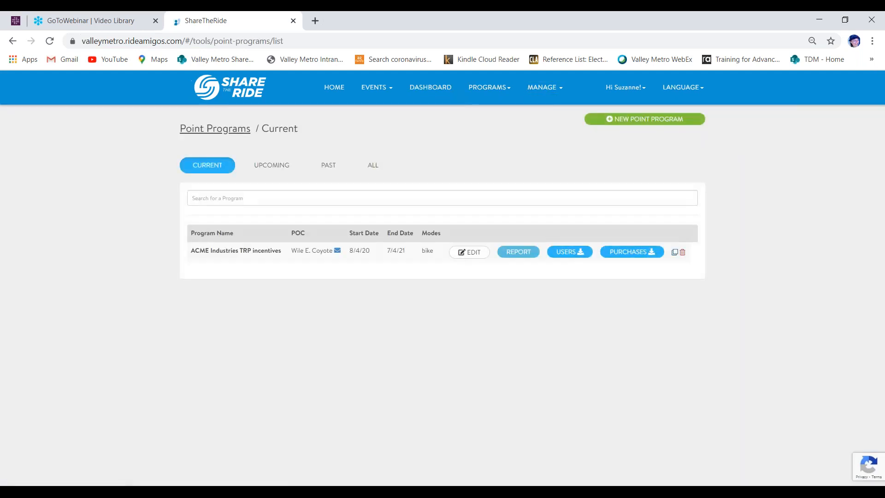
click(660, 121)
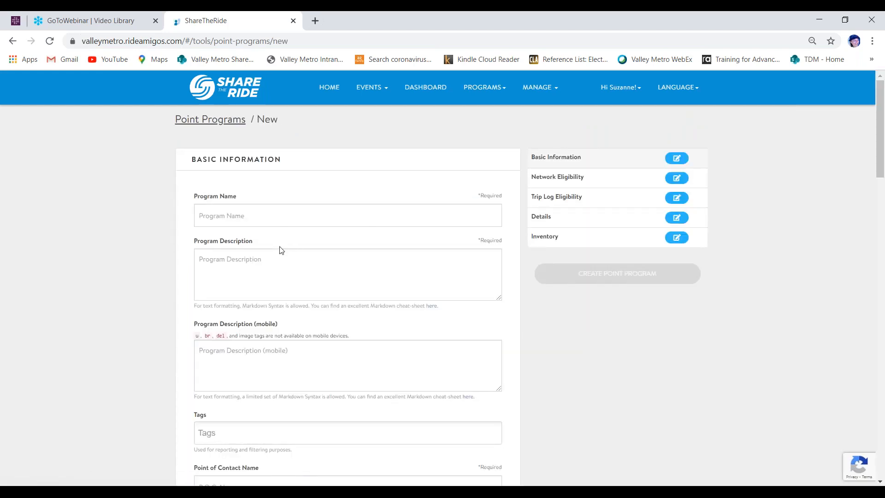
click(283, 217)
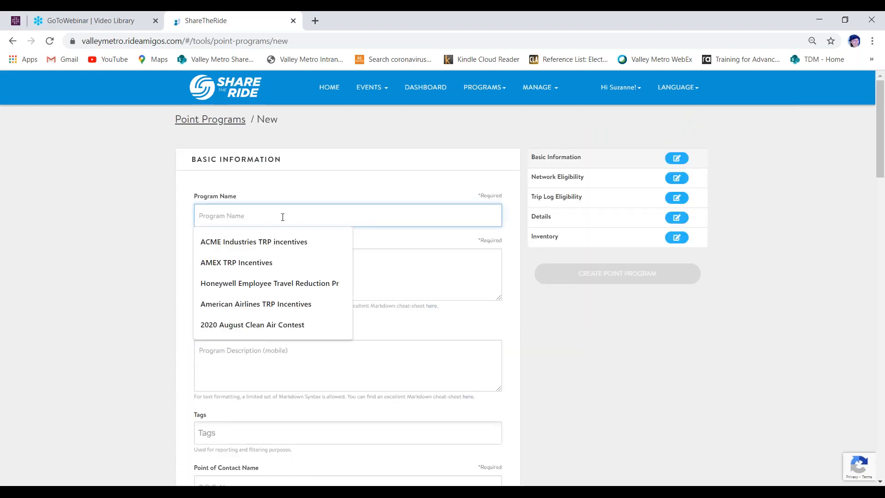
click(281, 247)
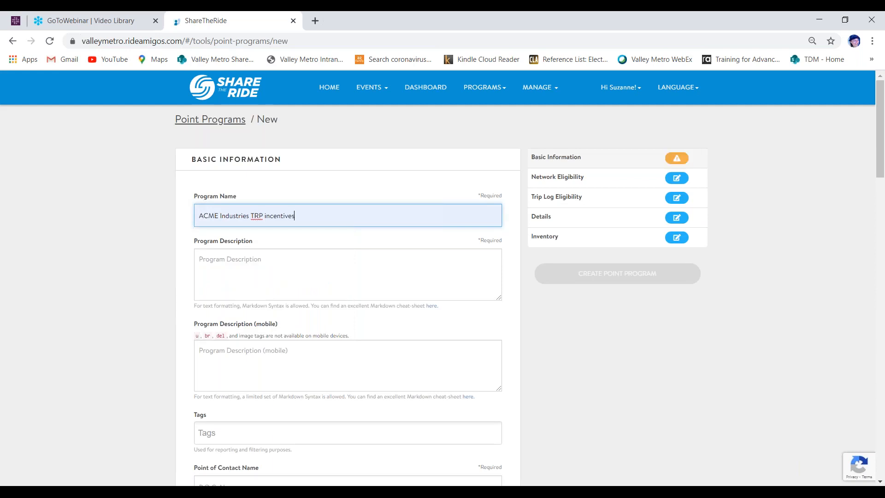
- Copy the selected text from the Word document "ACME Ind TRP incentives" and paste it into the Program Description in the browser
click(278, 259)
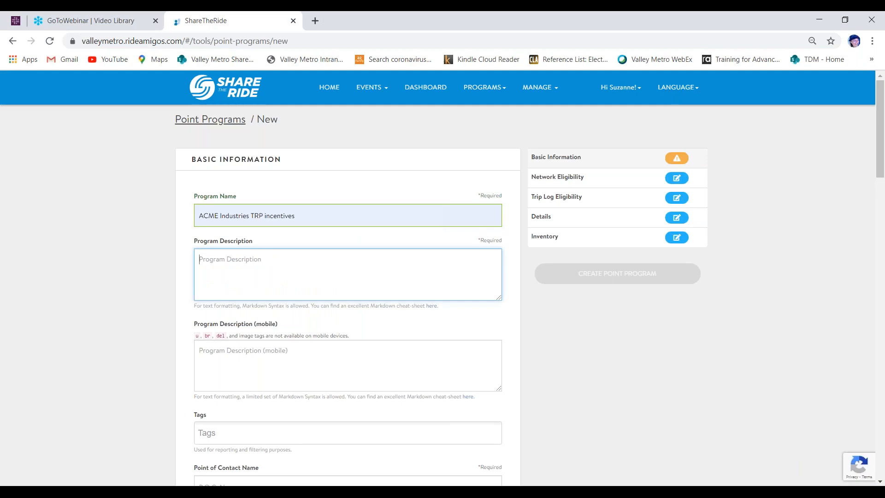
click(271, 492)
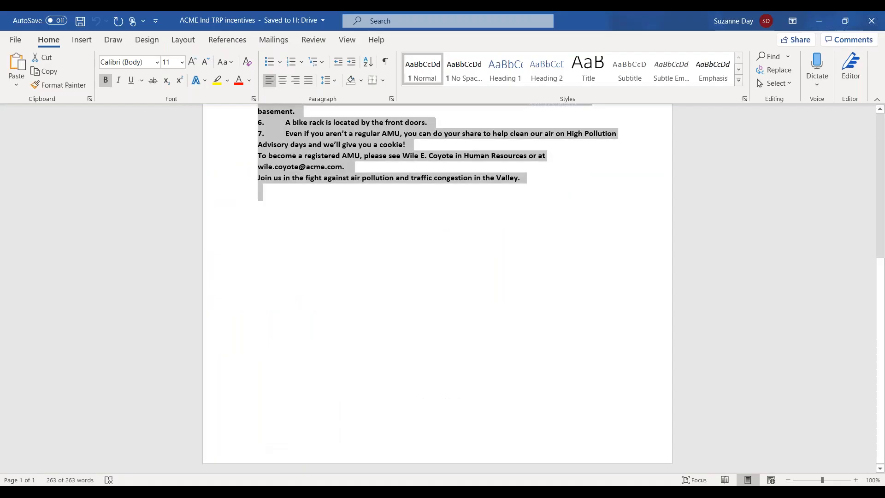
right_click(298, 154)
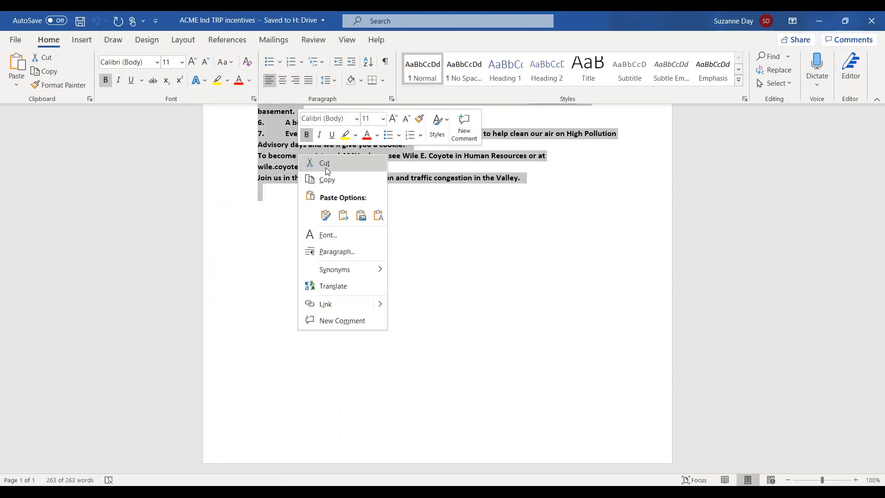
click(330, 183)
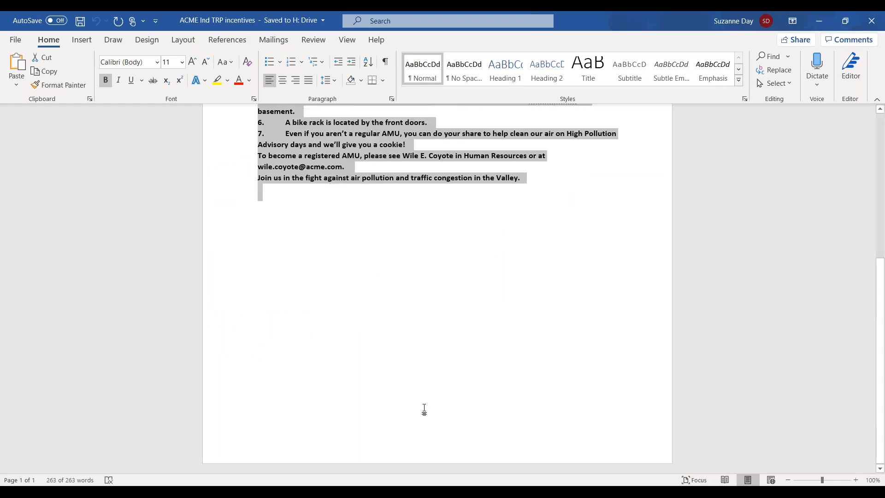
click(249, 491)
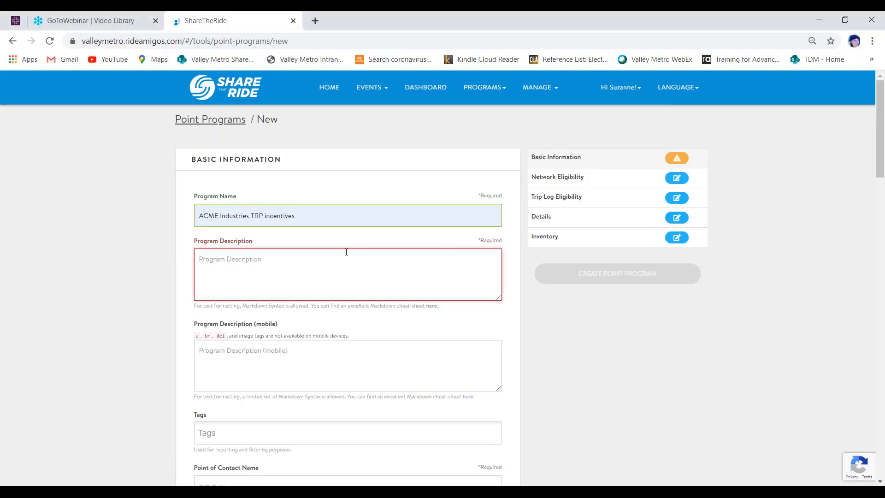
right_click(343, 264)
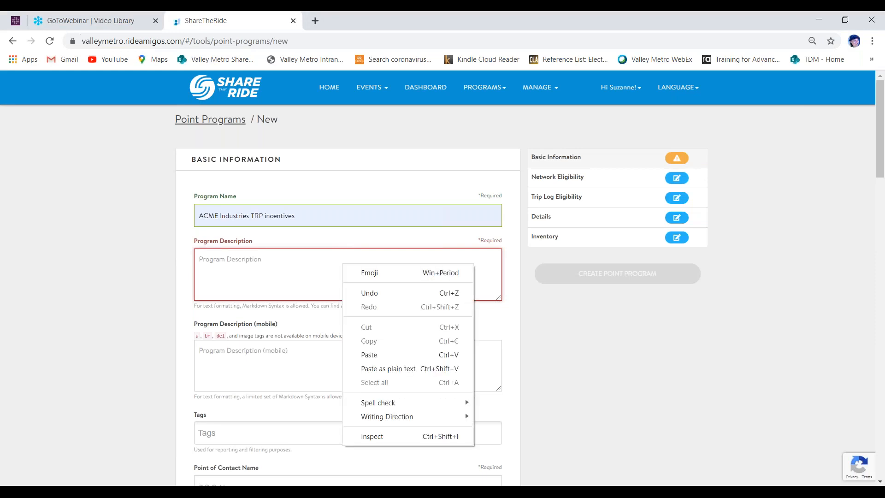
click(369, 354)
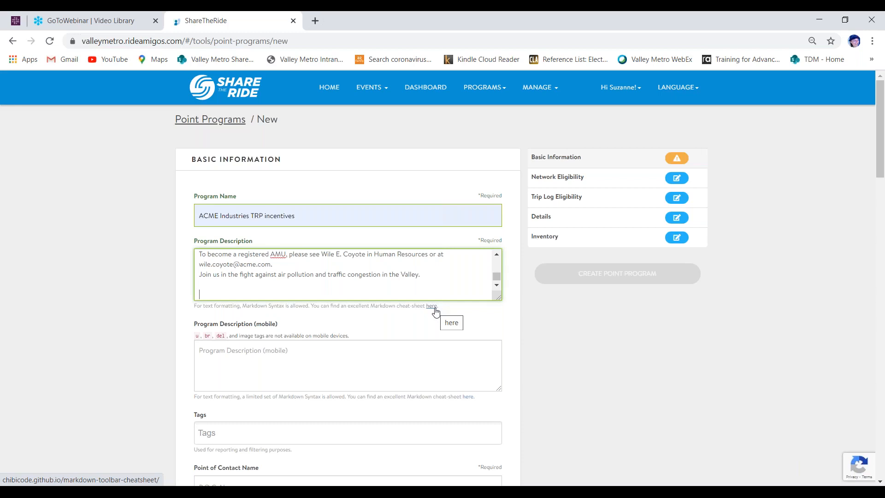
- Paste the same copied text into the mobile version of the program description
click(405, 365)
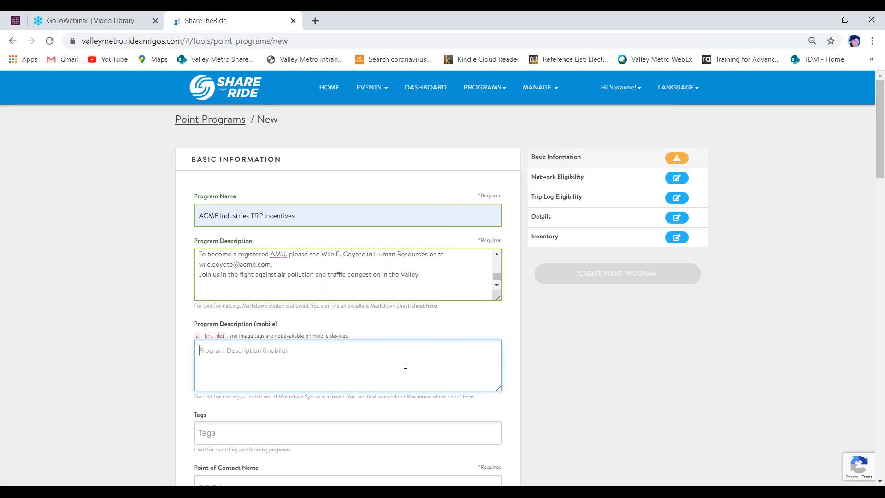
right_click(406, 365)
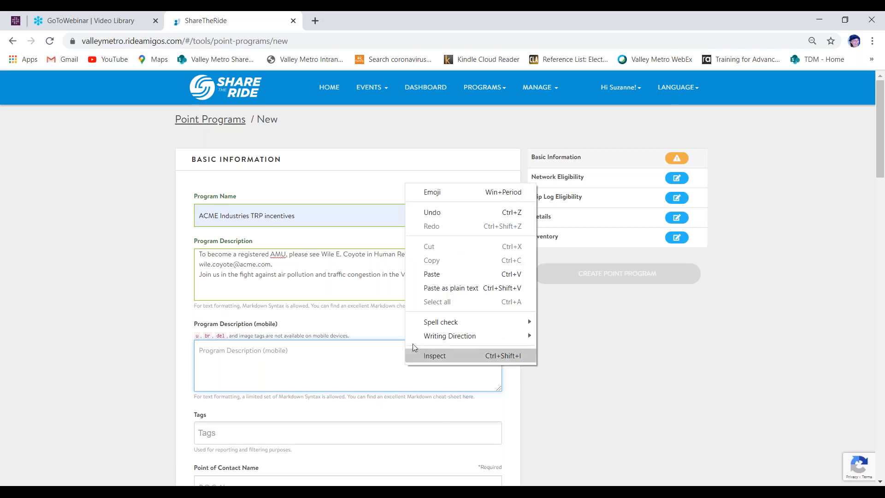
click(429, 276)
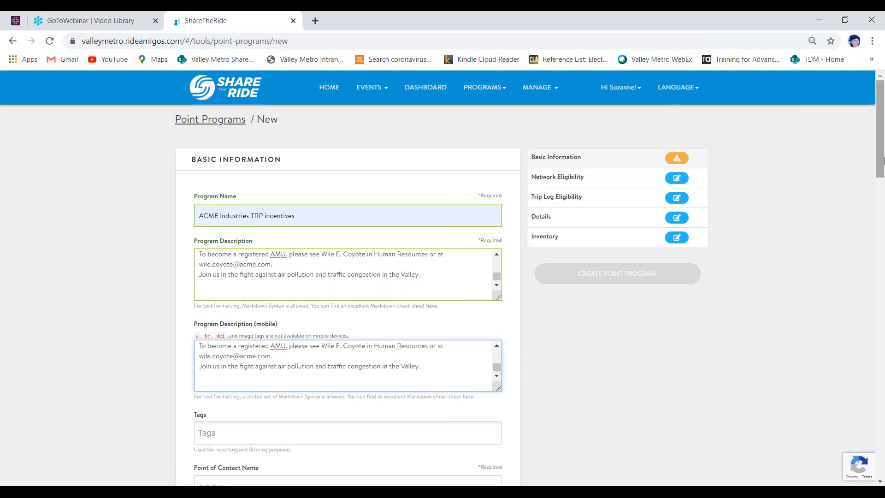
- Add the tag "ACMETRPincentives" to the point program
drag(880, 159, 881, 218)
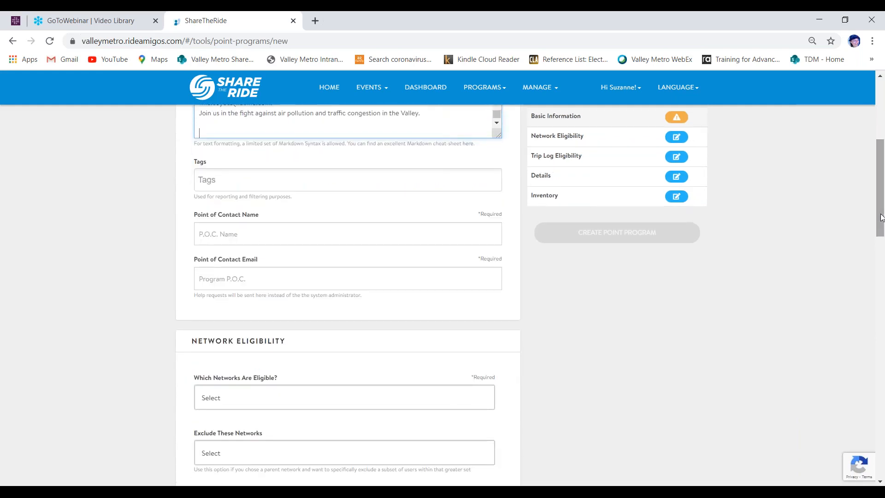
click(379, 186)
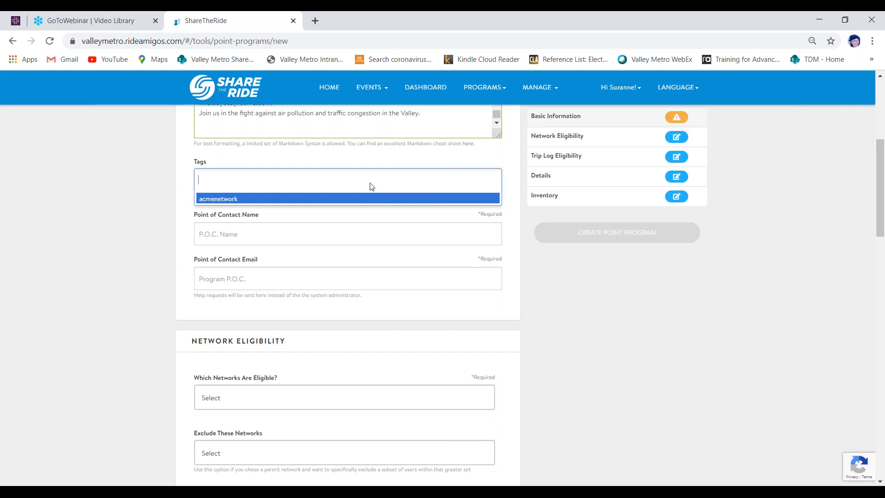
text(ACME)
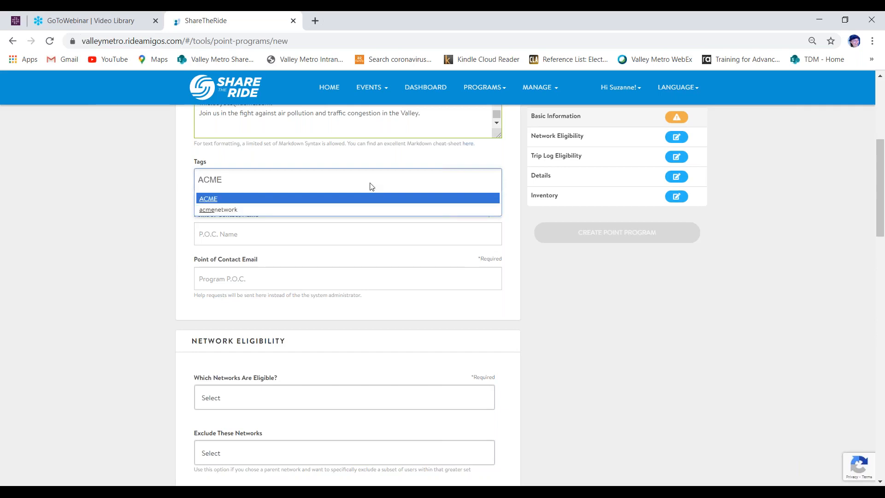
text(TRPincen)
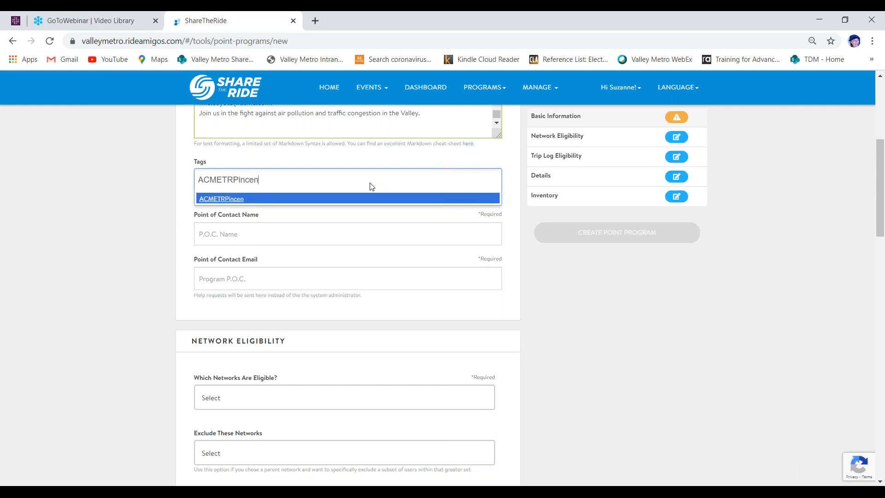
text(tives)
key(Return)
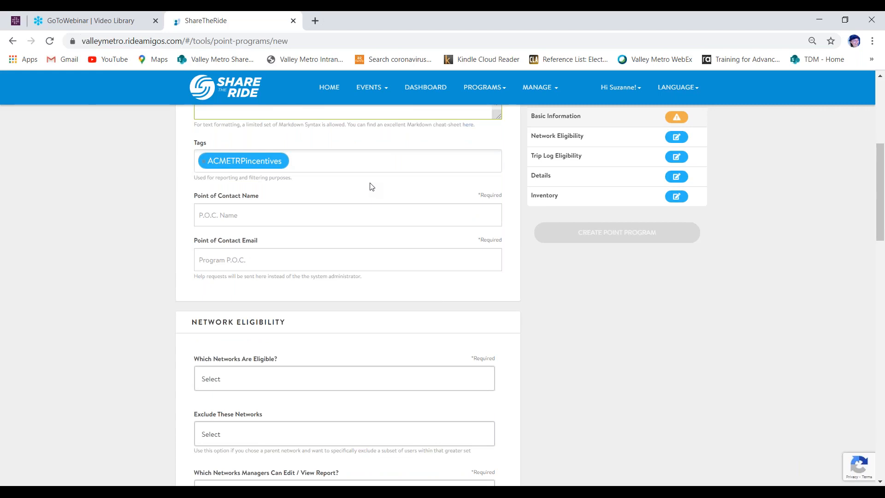
- Fill in the point of contact's name and e-mail using the saved ACME contact suggestions
click(299, 214)
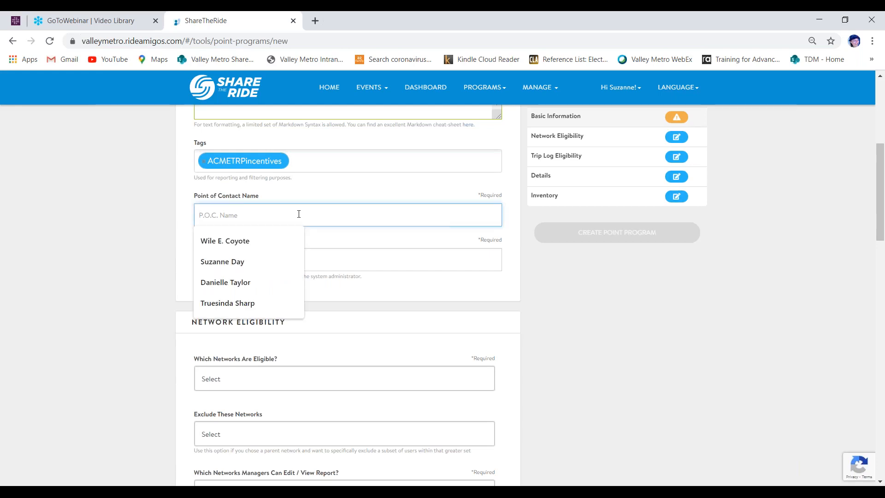
click(278, 240)
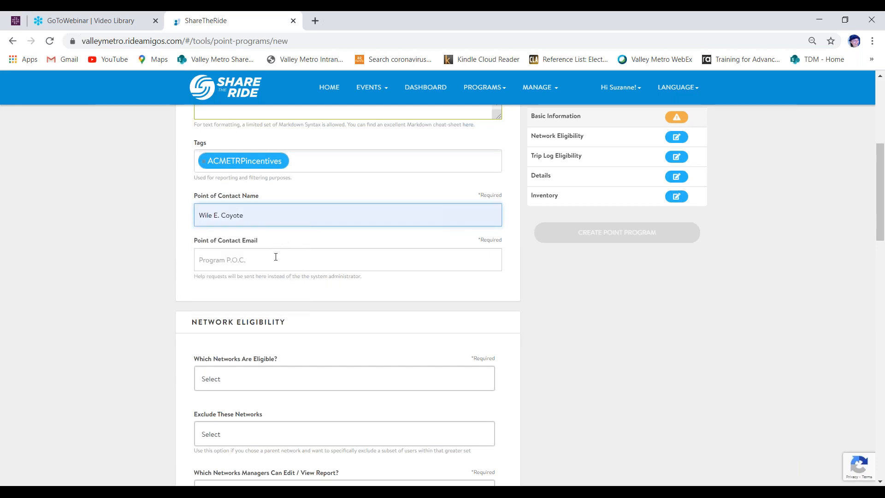
click(275, 257)
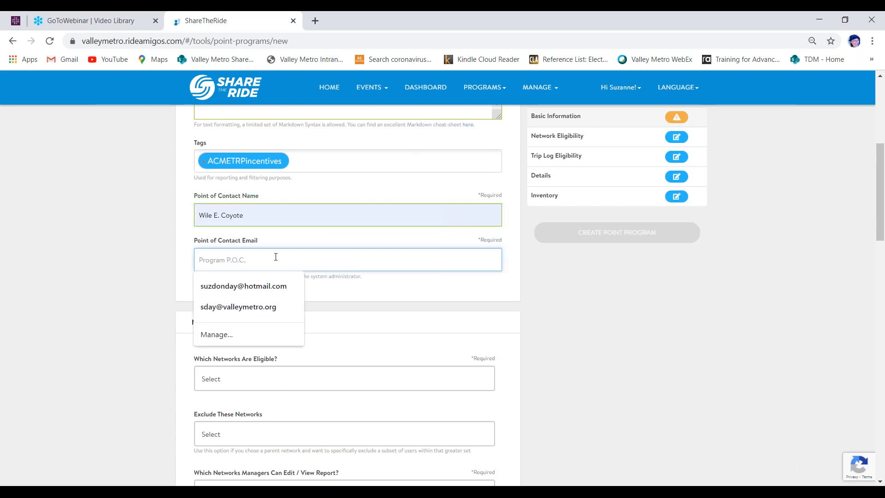
text(w)
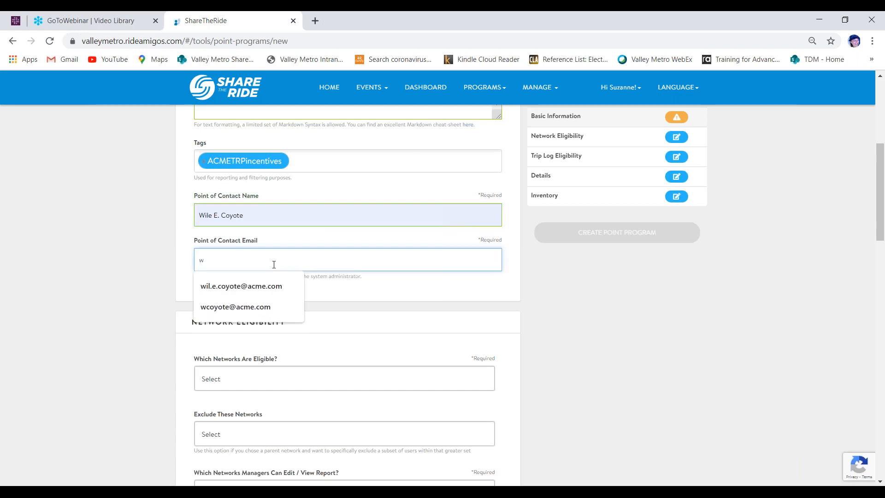
click(271, 285)
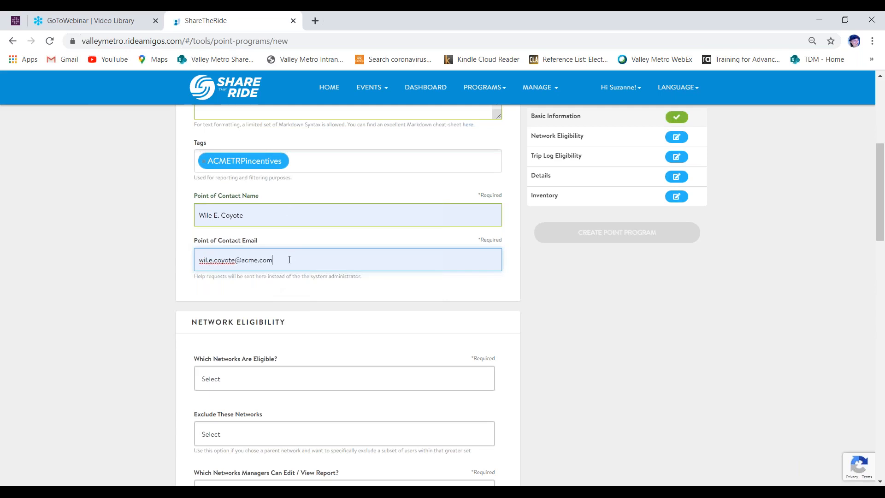
- Choose ACME Industries as the eligible network and as the network whose managers can edit and view the report
click(305, 388)
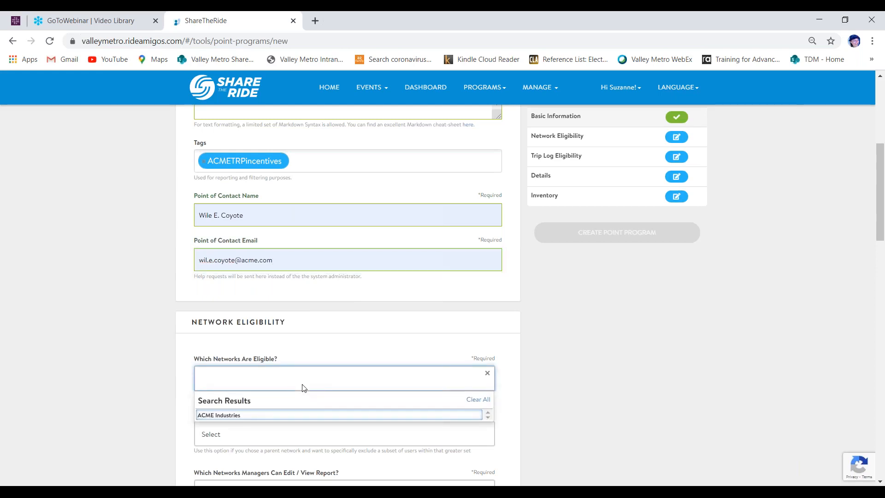
click(298, 414)
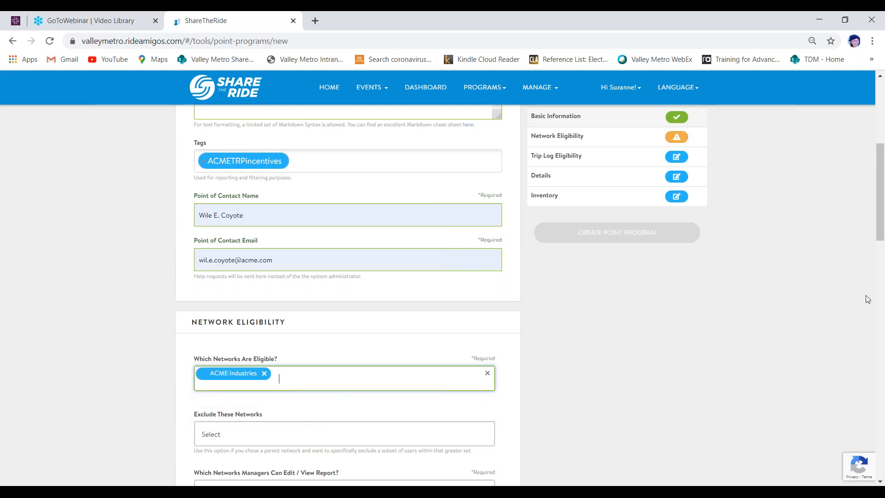
drag(882, 230, 882, 283)
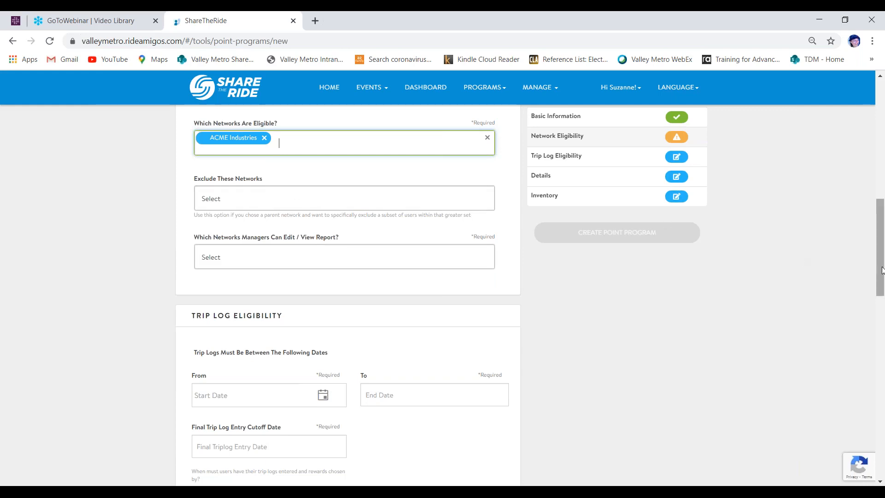
drag(881, 269, 881, 181)
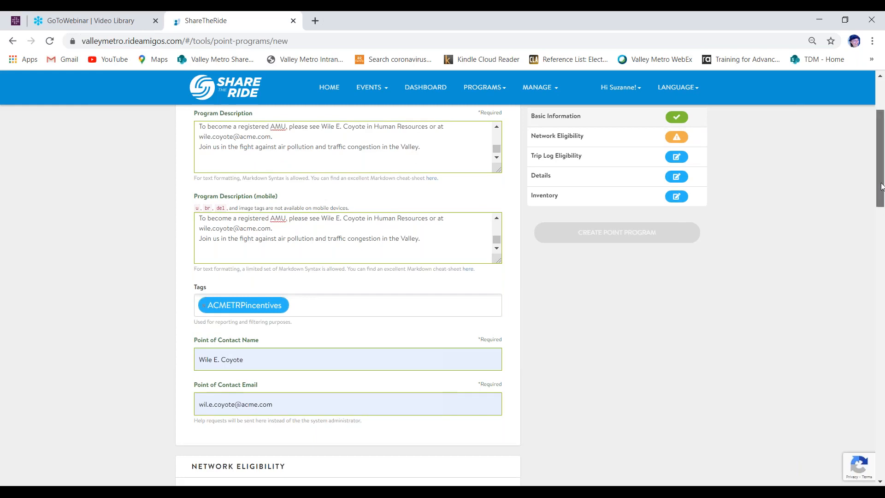
drag(881, 186, 881, 272)
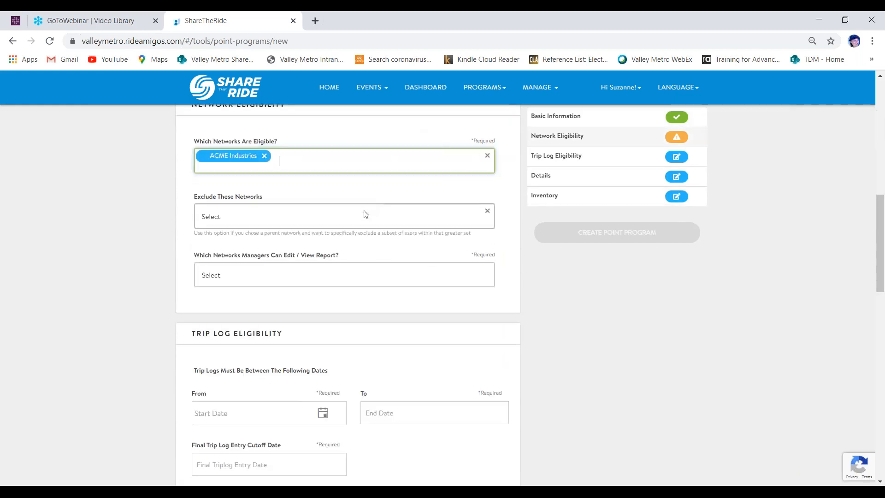
click(349, 283)
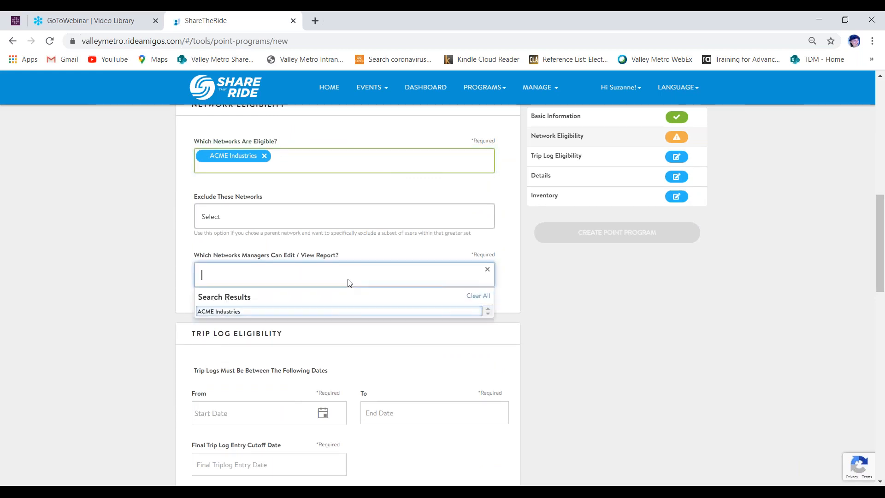
click(343, 310)
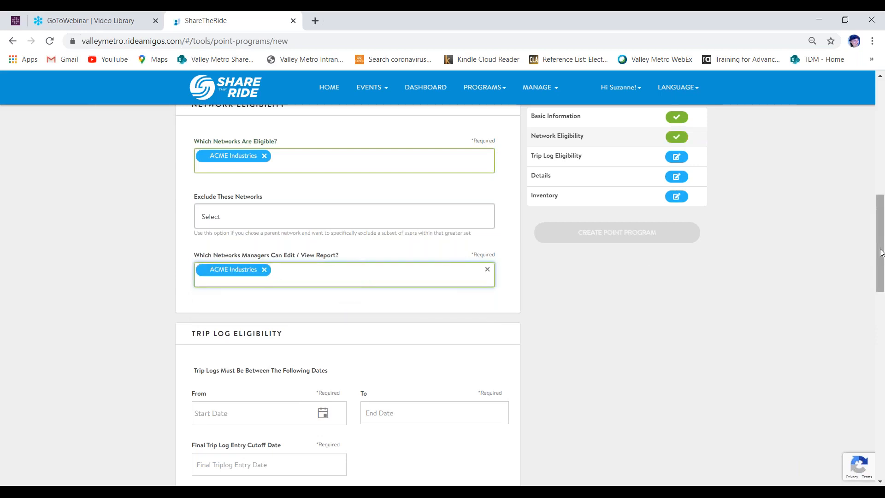
- Set the trip log eligibility start date to 8/4/2020
drag(880, 252, 880, 306)
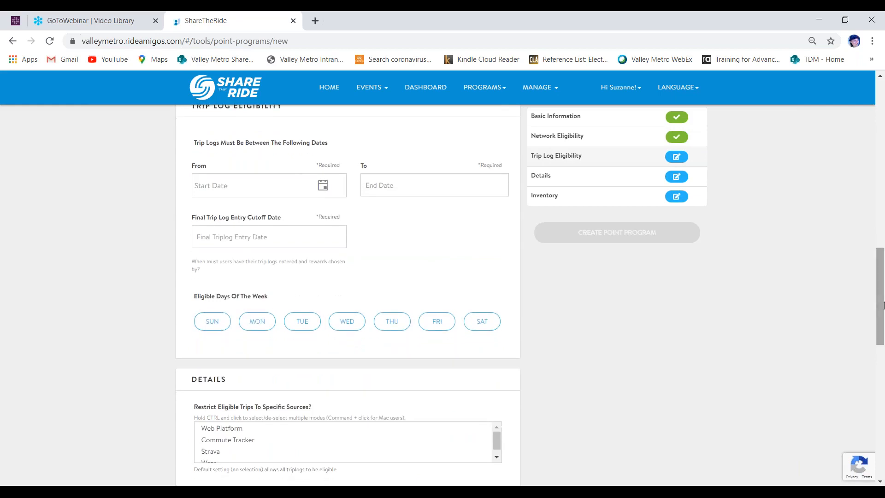
click(323, 186)
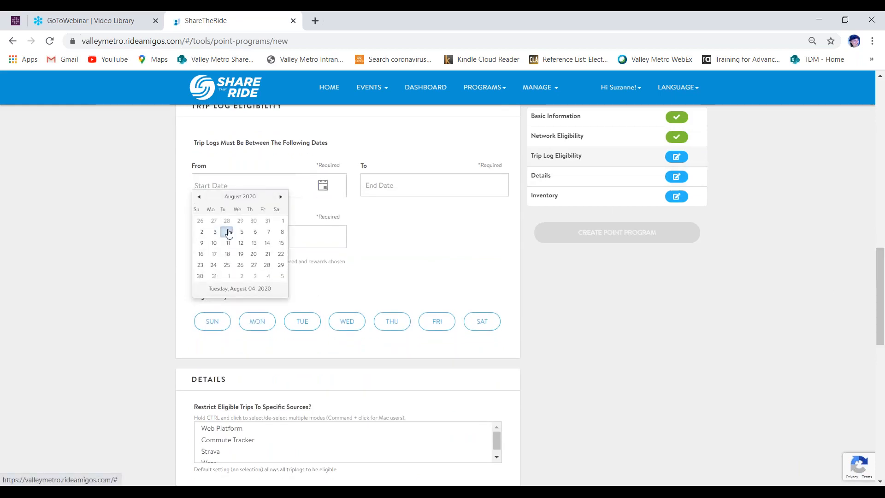
click(229, 233)
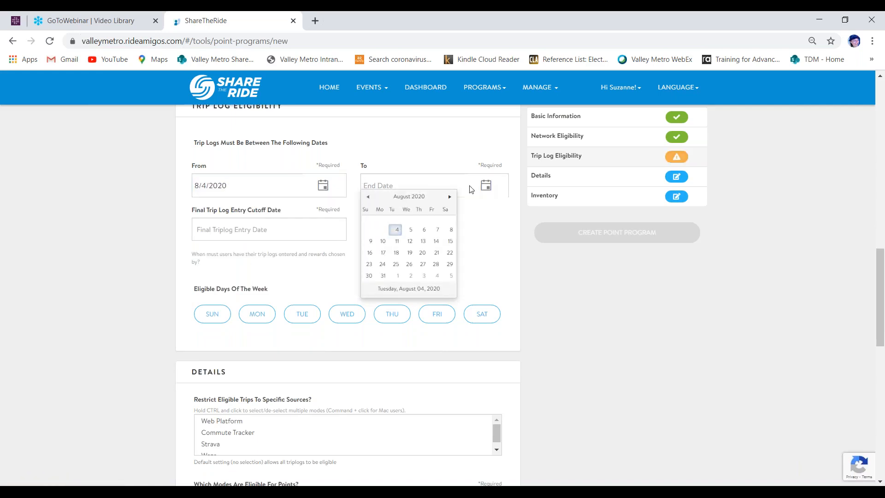
- Set the trip log eligibility end date and the final trip log entry cutoff date both to 8/4/2021
click(450, 199)
click(450, 198)
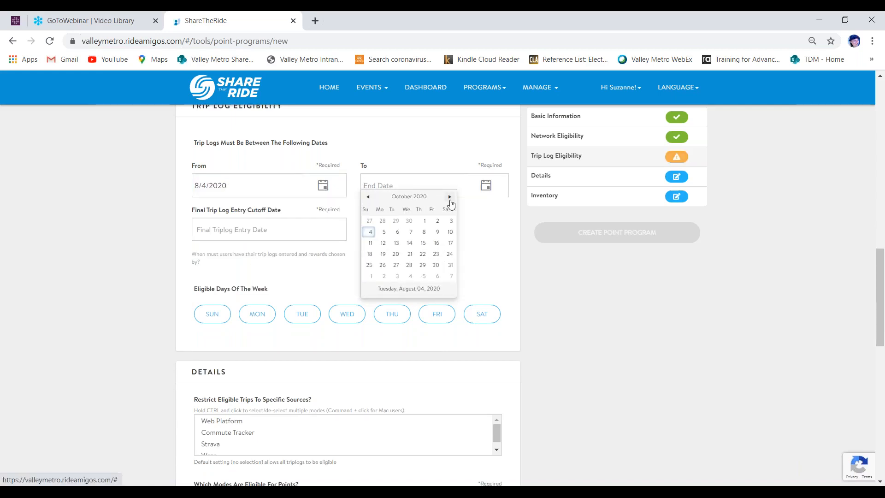
click(450, 198)
click(450, 198)
click(450, 198)
click(450, 199)
click(450, 198)
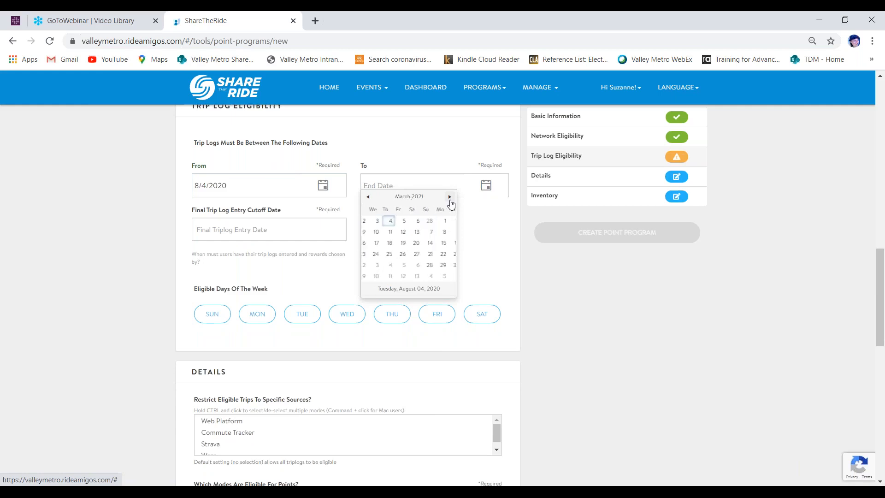
click(450, 198)
click(450, 198)
click(450, 198)
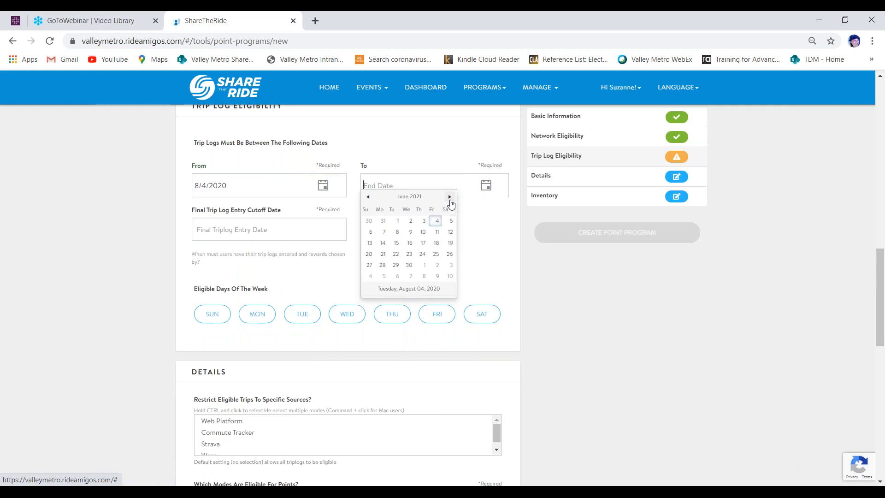
click(450, 198)
click(450, 198)
click(411, 232)
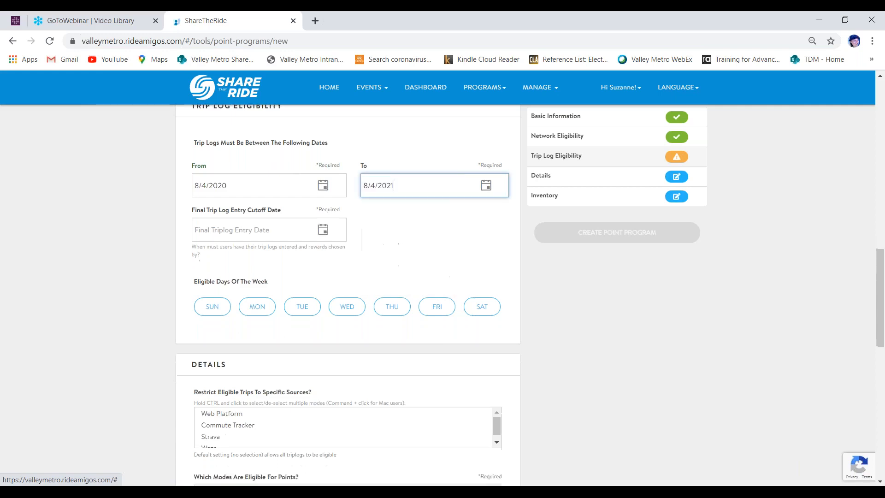
click(324, 230)
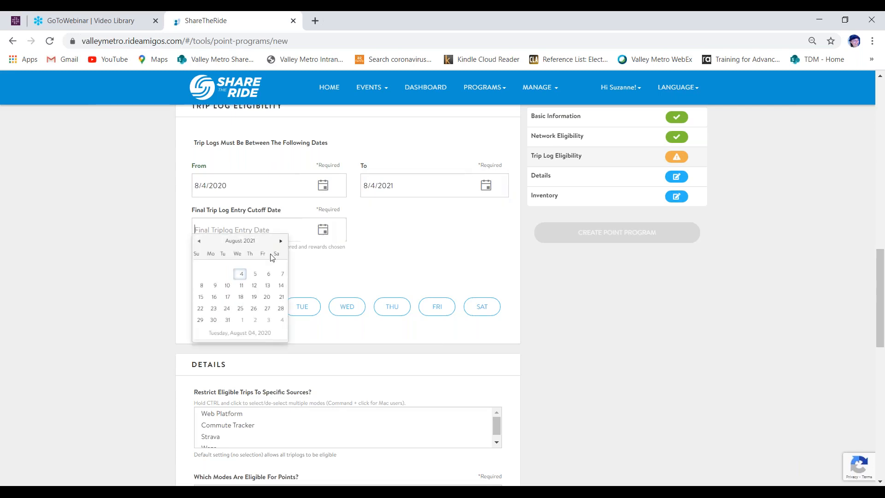
click(239, 275)
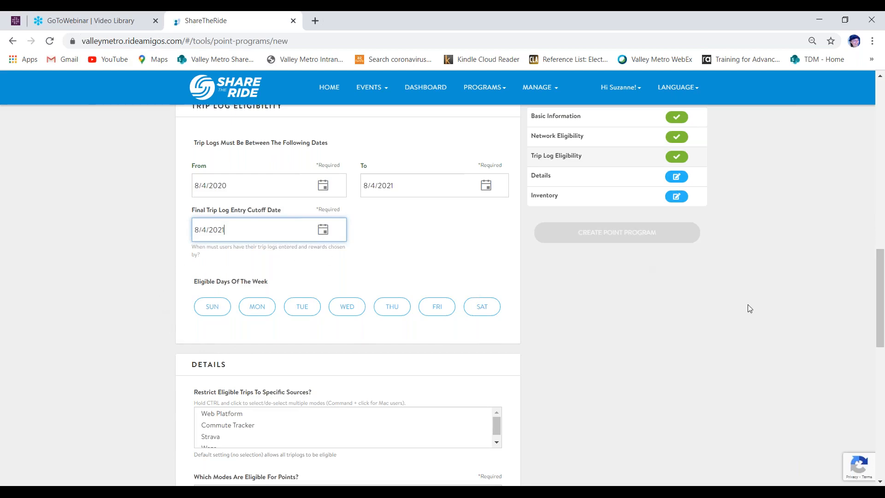
- Make Bike the mode eligible for points and award 1 point for each trip log
drag(881, 318, 881, 371)
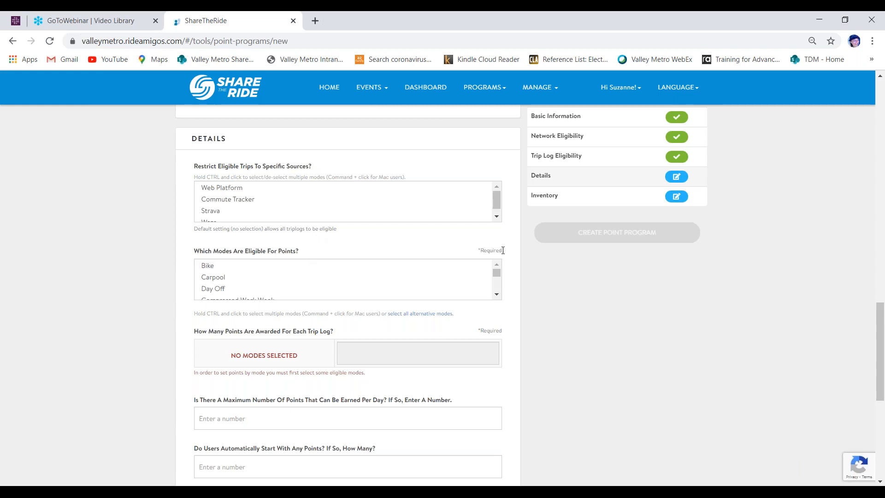
click(249, 266)
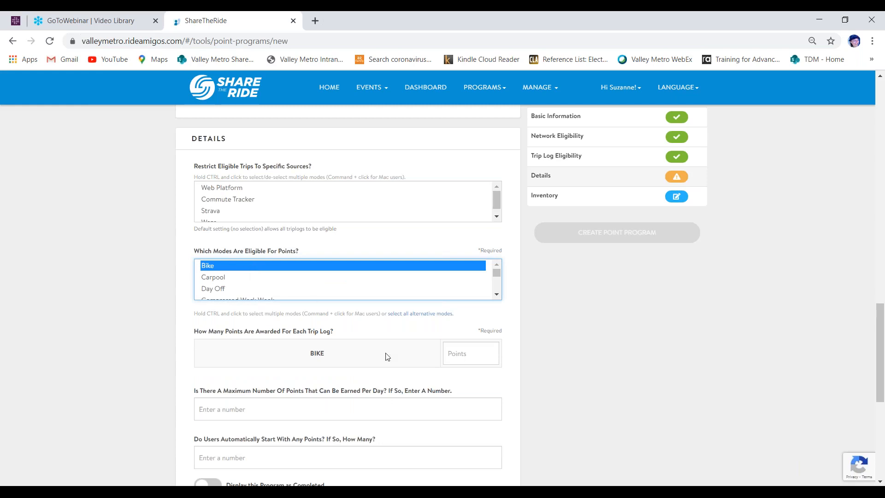
click(465, 346)
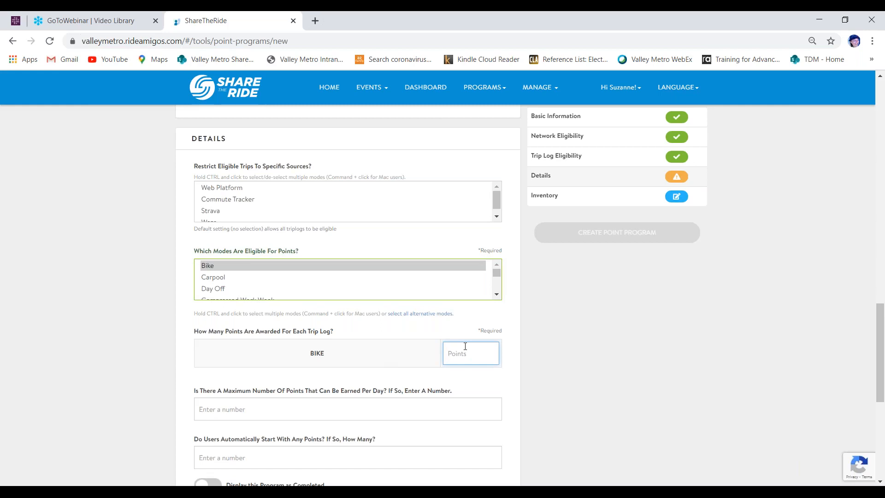
text(1)
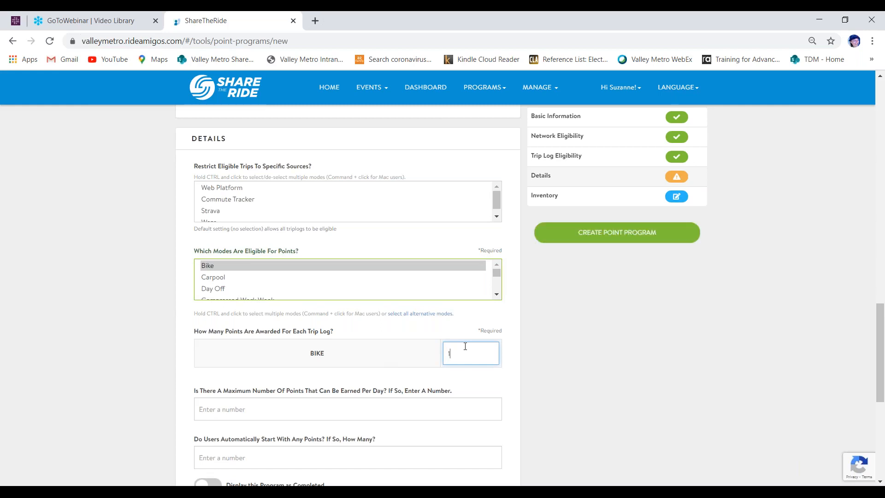
- Leave the daily point maximum empty and turn on displaying the program as completed
click(429, 401)
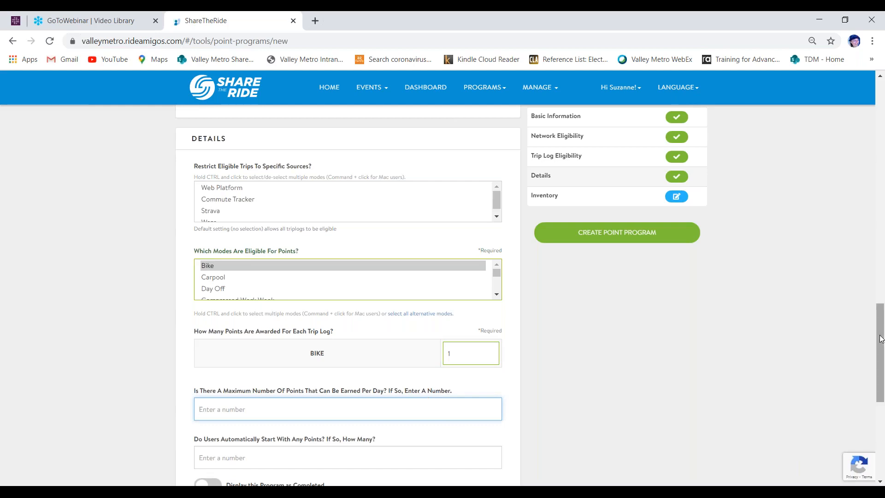
scroll(881, 341, down, 5)
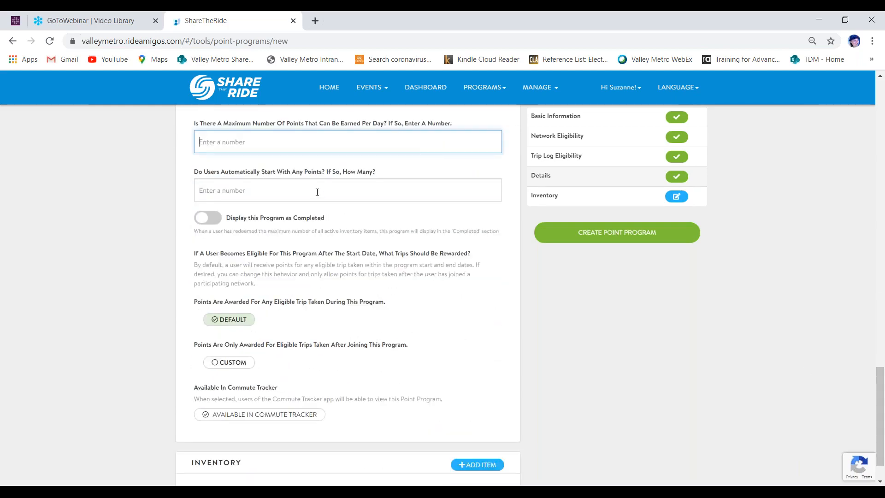
click(214, 219)
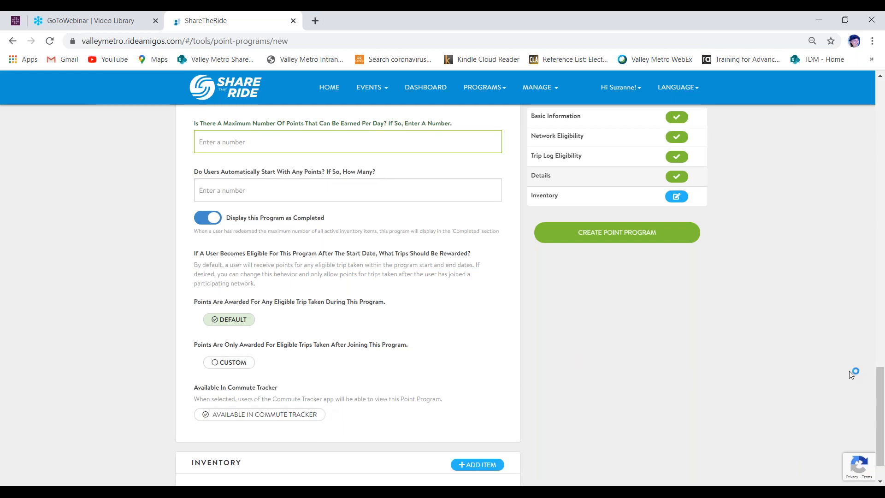
- Add an inventory item named "Click on Point of Contact above to get in touch." with a cost of 1
drag(881, 400, 880, 411)
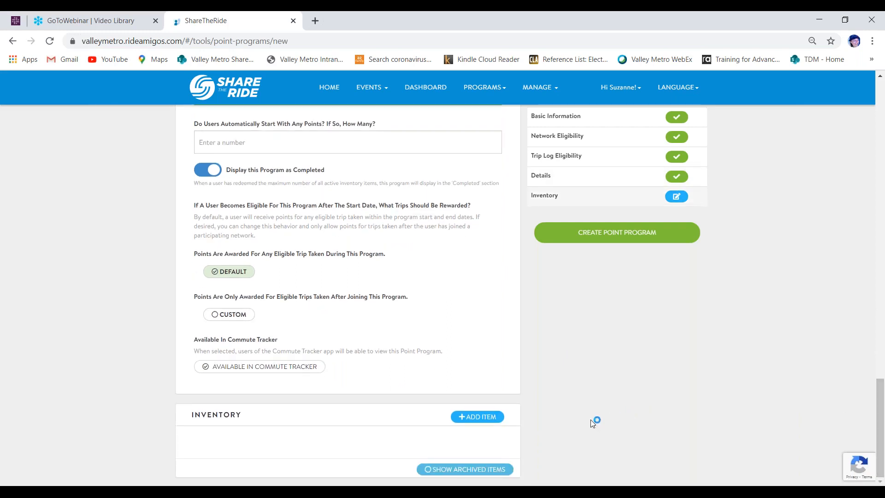
click(489, 419)
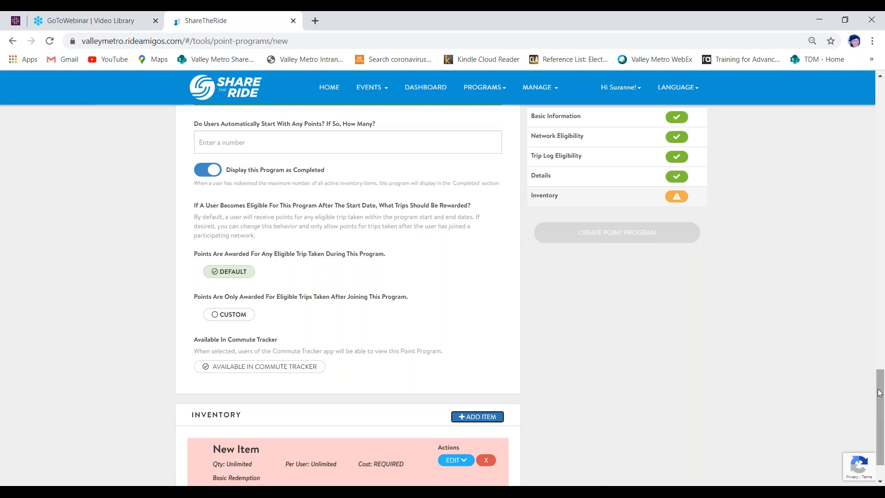
scroll(881, 398, down, 1)
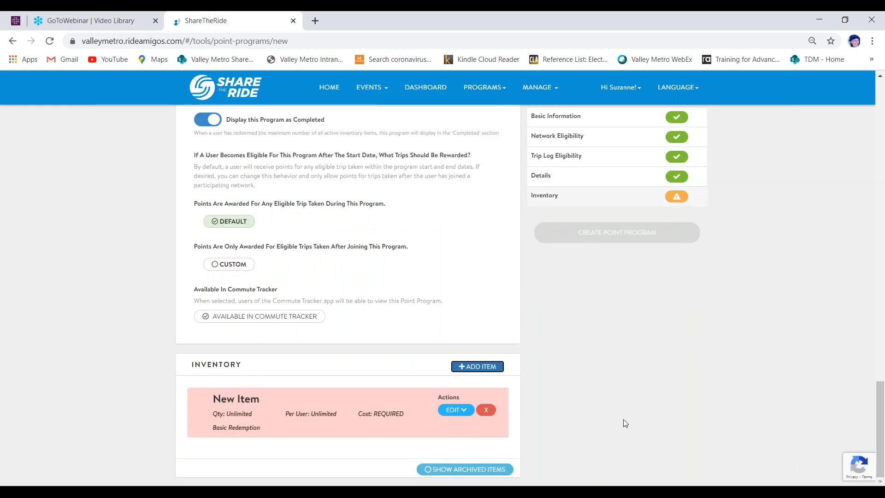
click(449, 411)
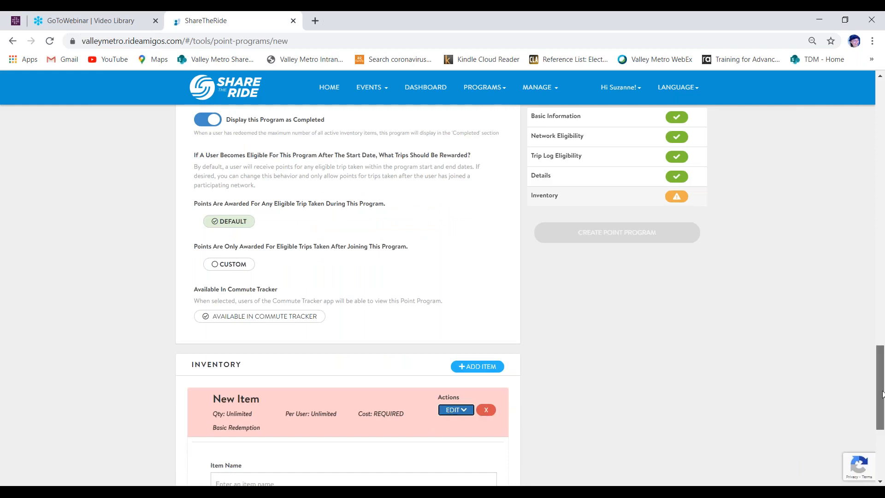
scroll(882, 416, down, 2)
scroll(882, 416, down, 2)
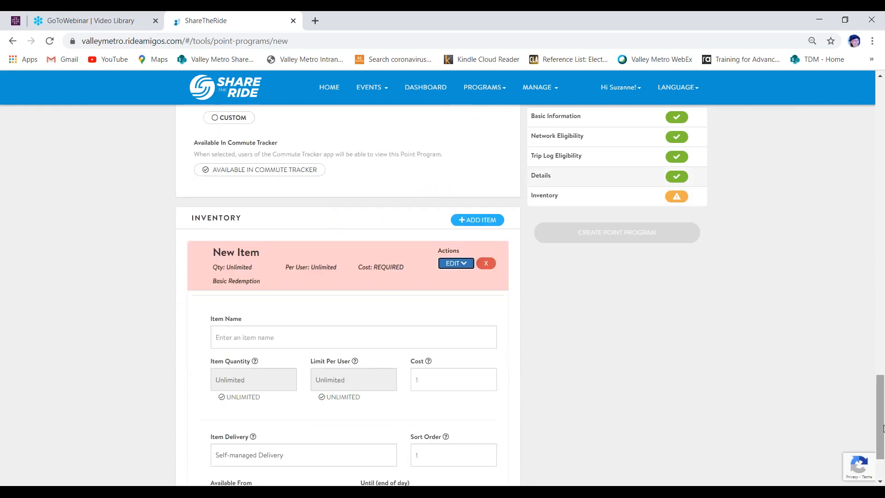
click(369, 339)
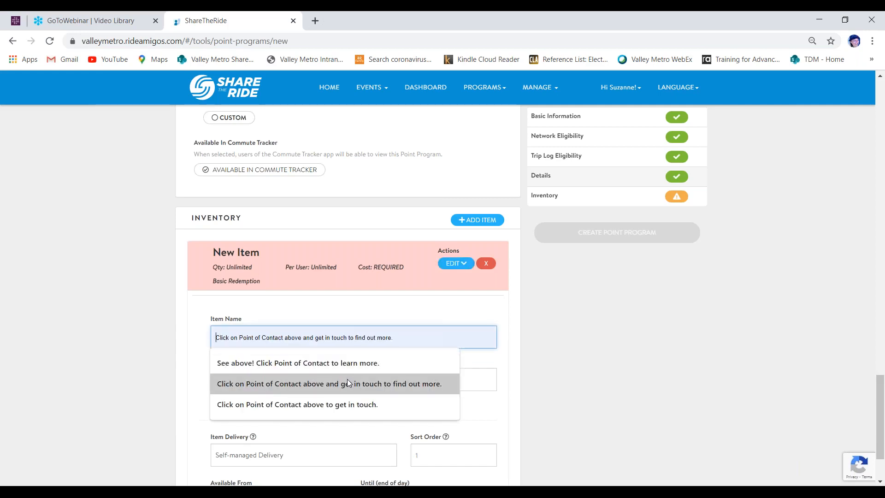
click(345, 402)
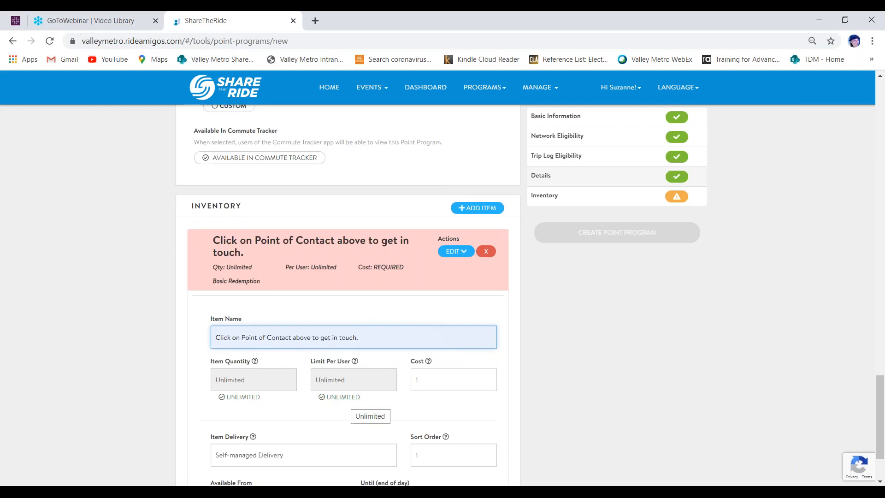
click(427, 382)
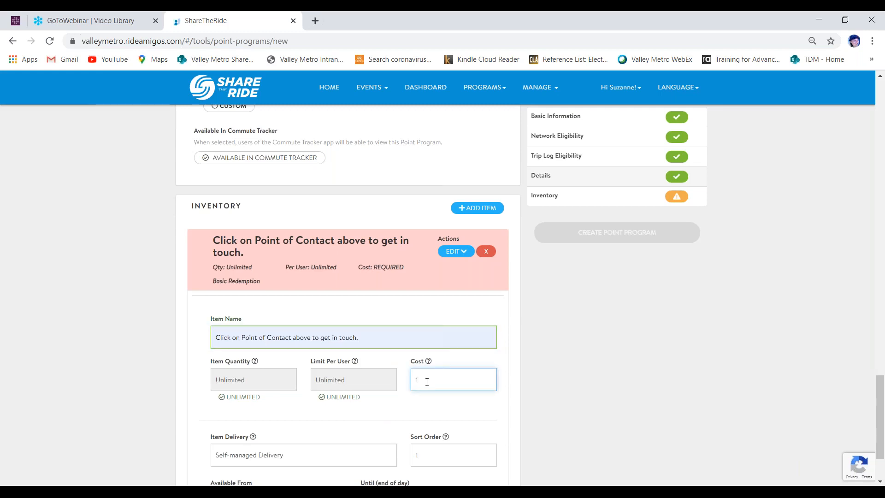
text(1)
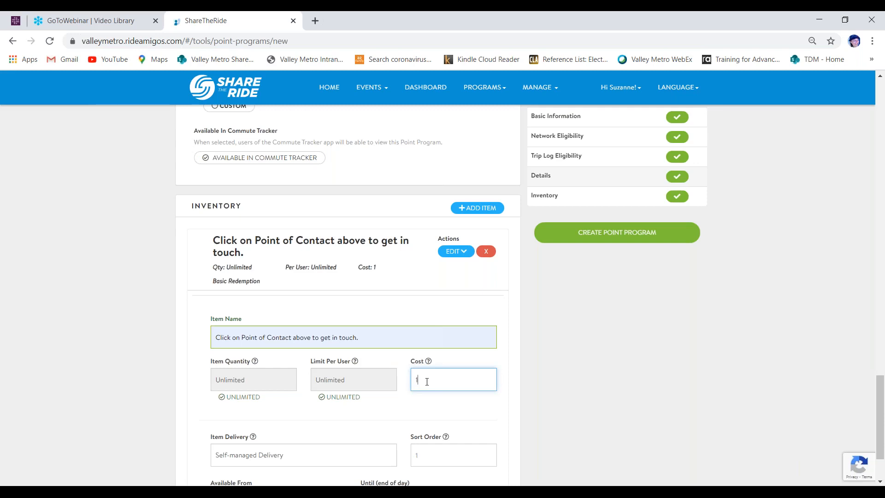
- Look over the inventory item and details settings and create the point program
drag(881, 416, 884, 450)
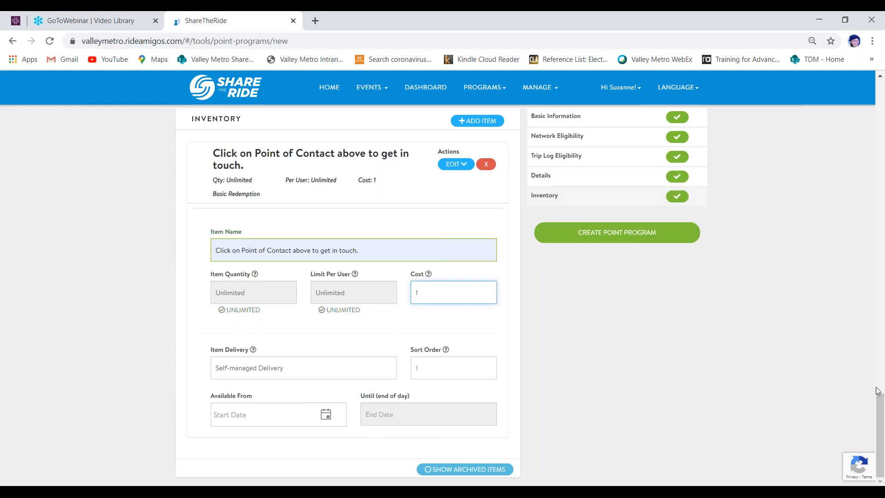
click(878, 367)
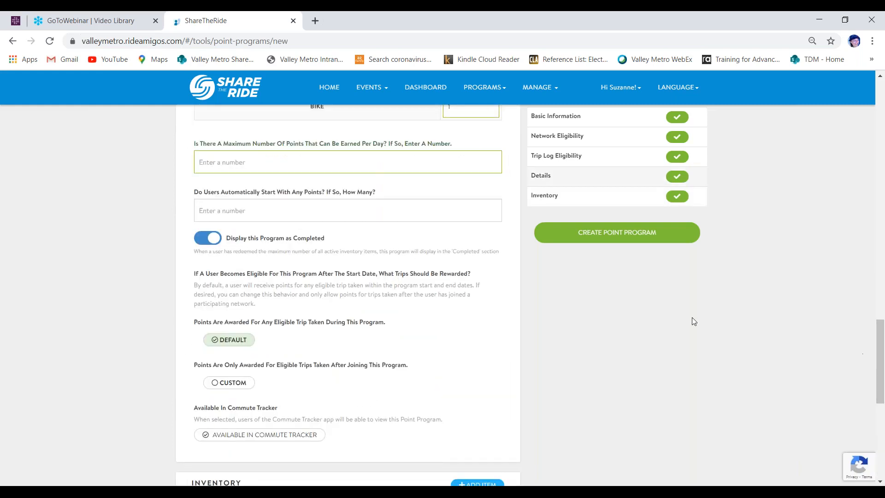
click(577, 235)
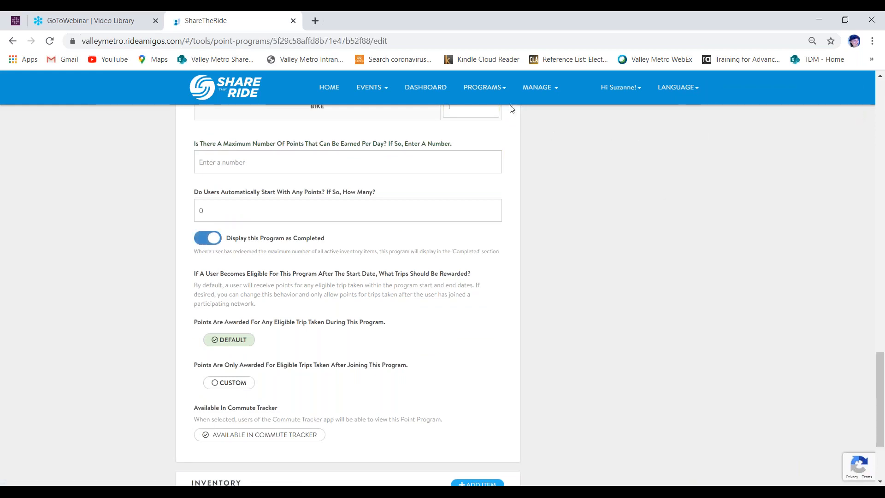
- Open the ACME Industries TRP incentives reward from the rewards on the dashboard
click(439, 88)
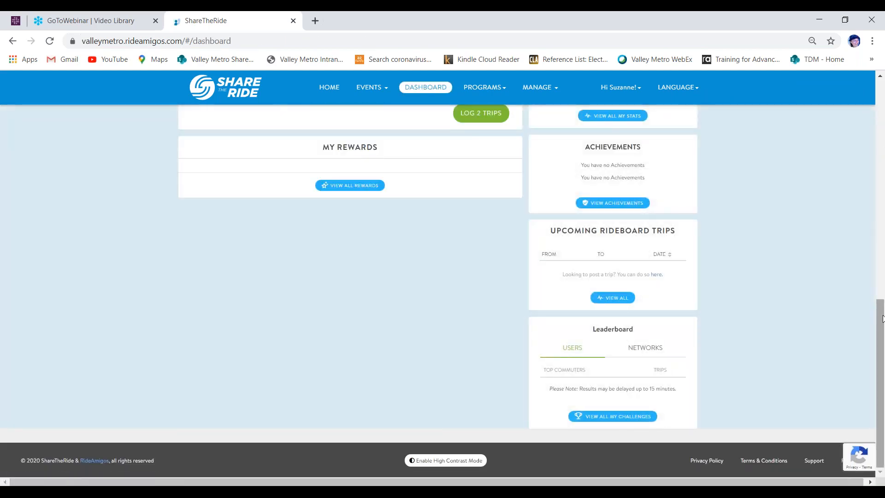
scroll(882, 275, up, 5)
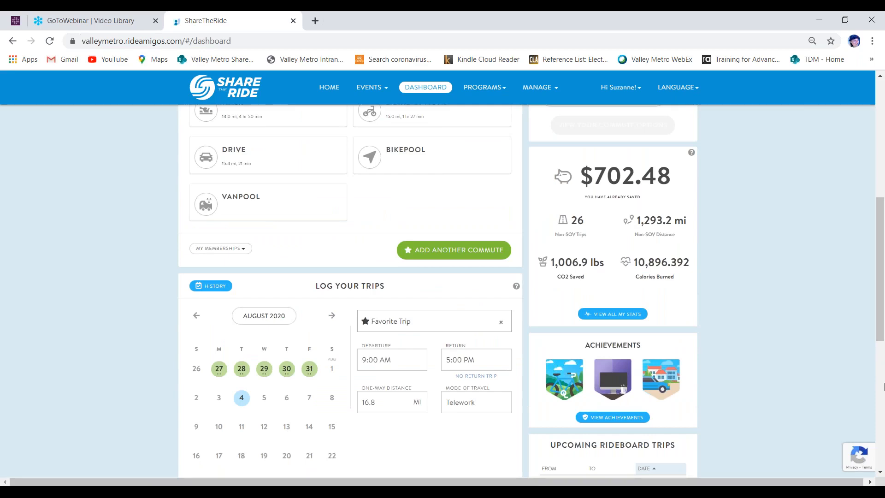
scroll(637, 367, down, 7)
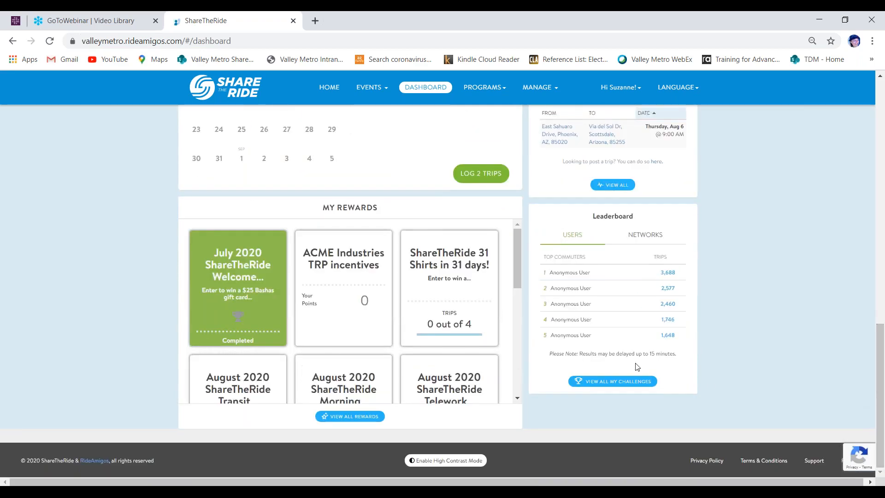
click(364, 325)
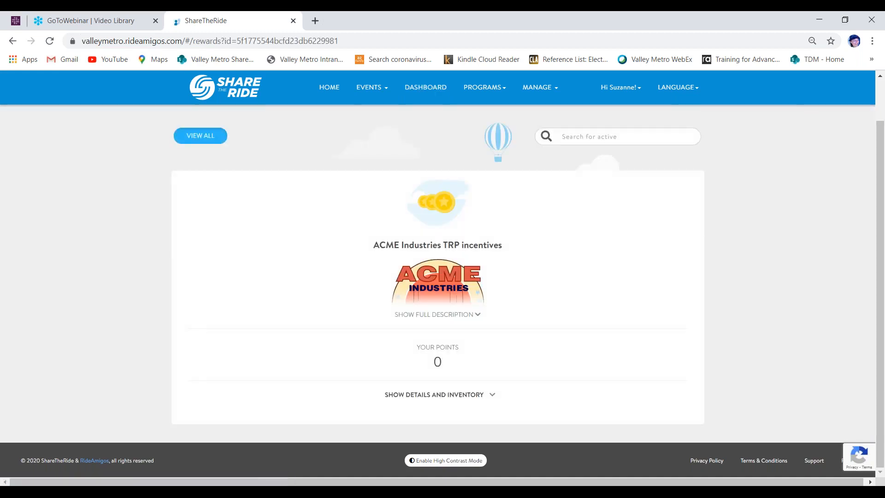
- Expand the ACME Industries TRP incentives reward's full description, details and inventory and review its dates, point of contact and available rewards
click(423, 314)
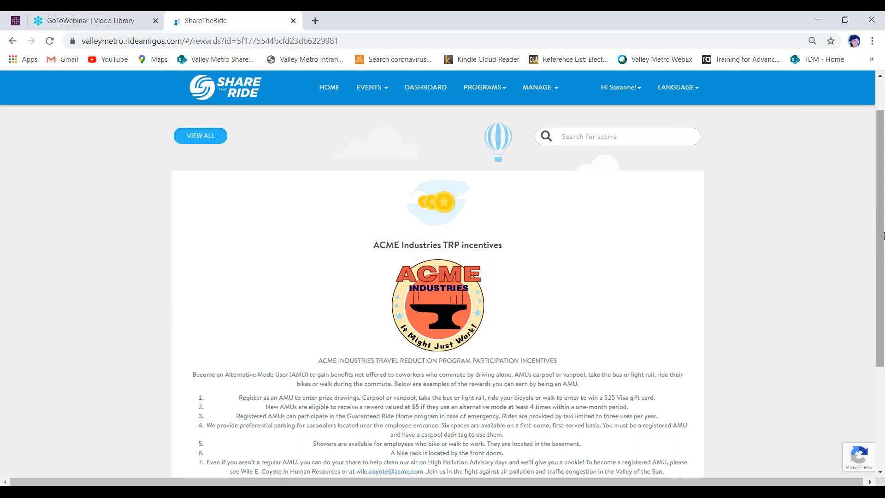
drag(880, 232, 881, 302)
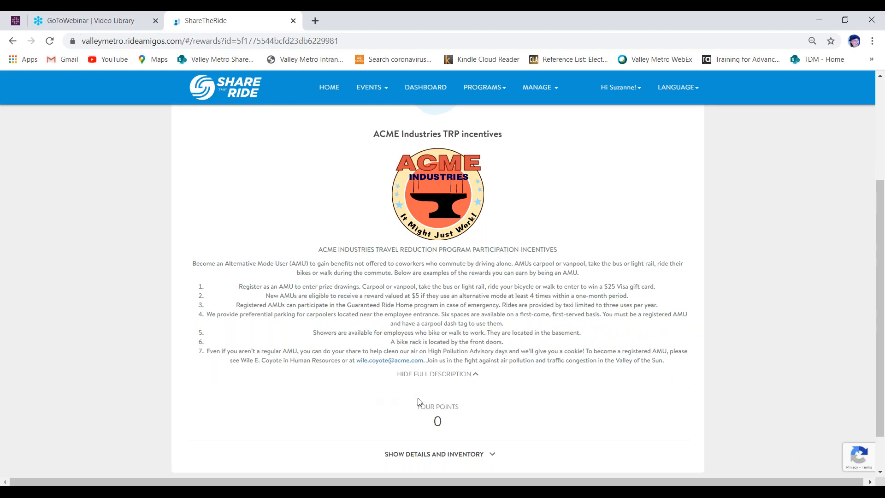
click(440, 457)
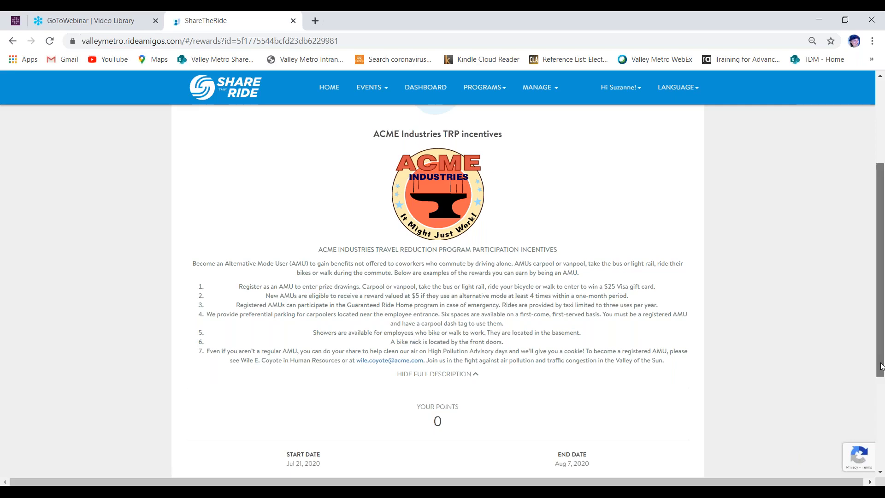
scroll(670, 433, down, 3)
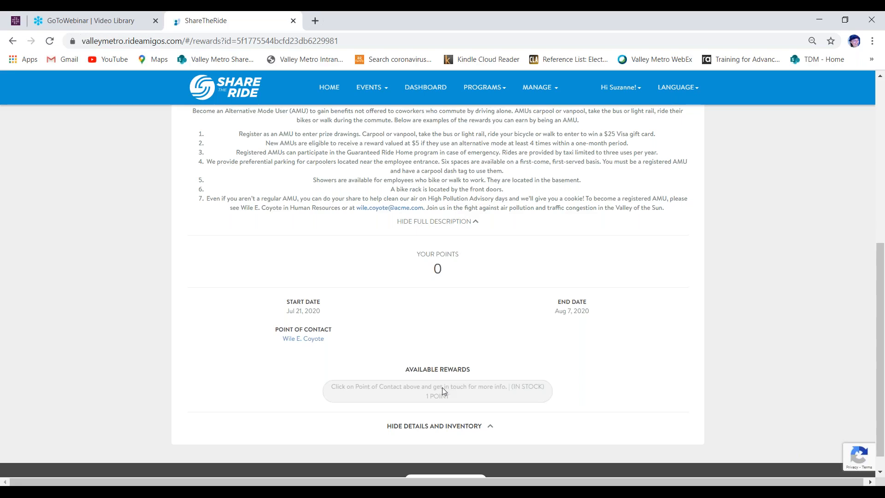
scroll(303, 316, up, 7)
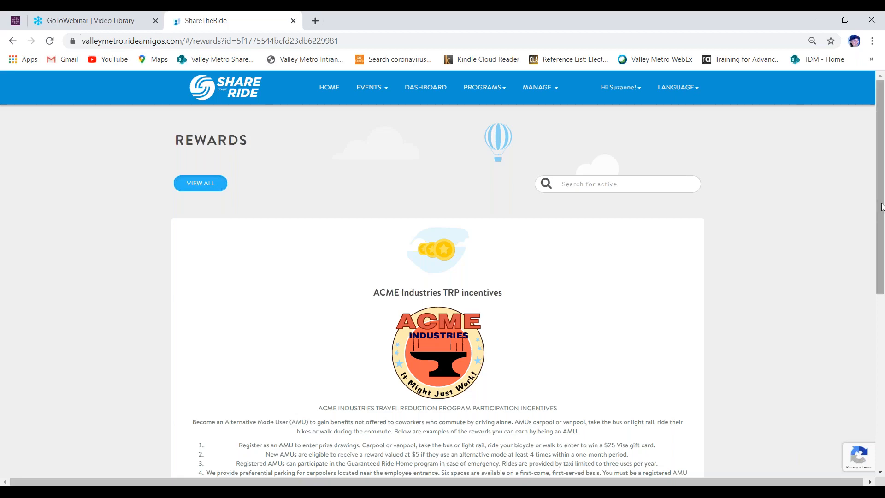
drag(881, 222, 881, 395)
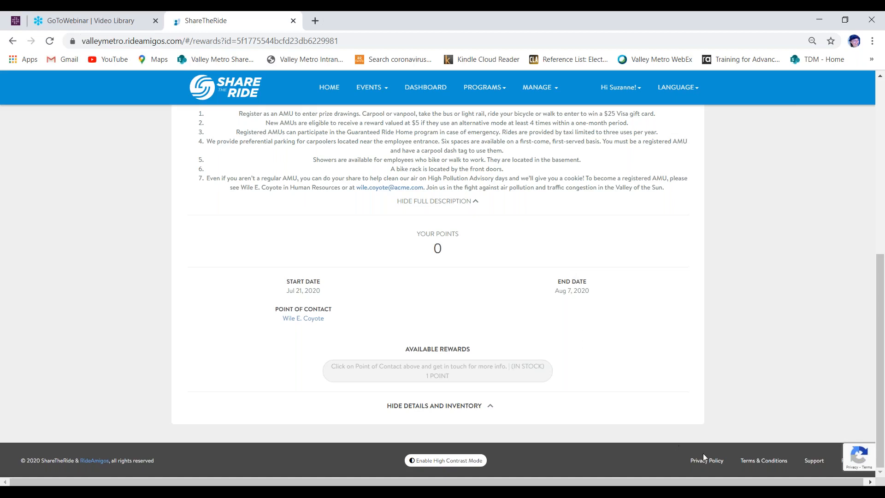
- Draft a support request with the topic "It's something else" and the message "help!", and close the form without submitting it
click(811, 465)
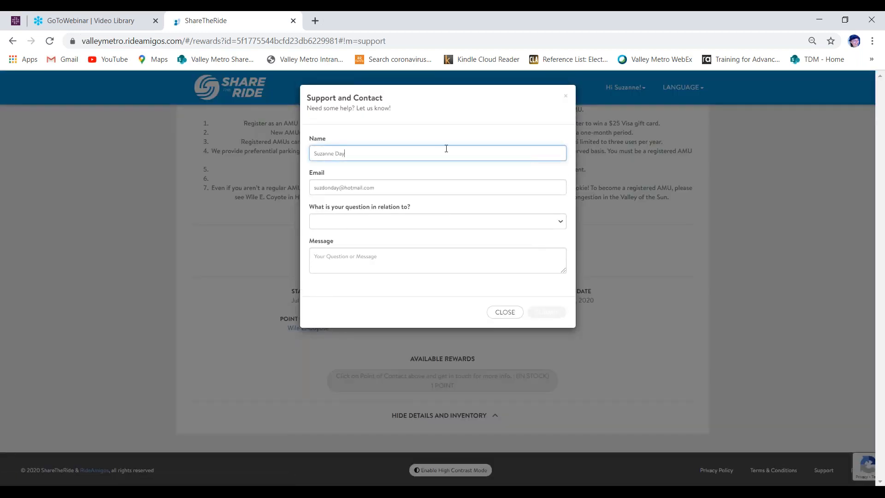
click(435, 225)
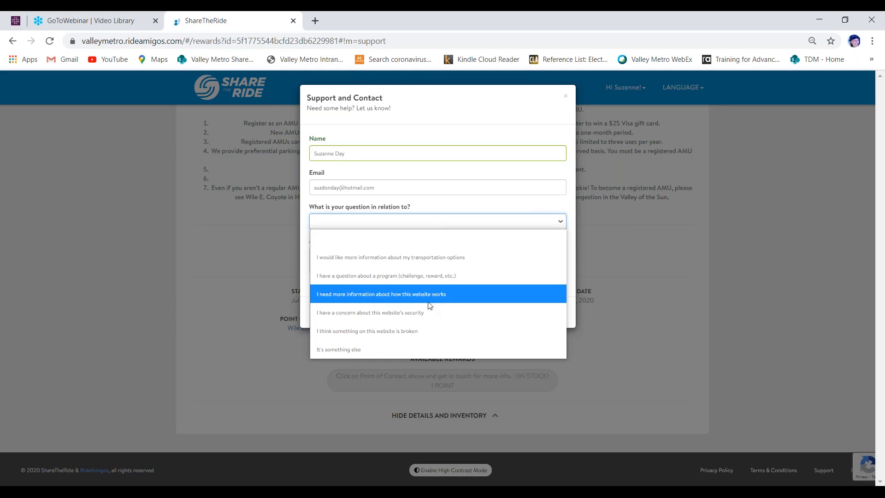
click(421, 348)
click(412, 261)
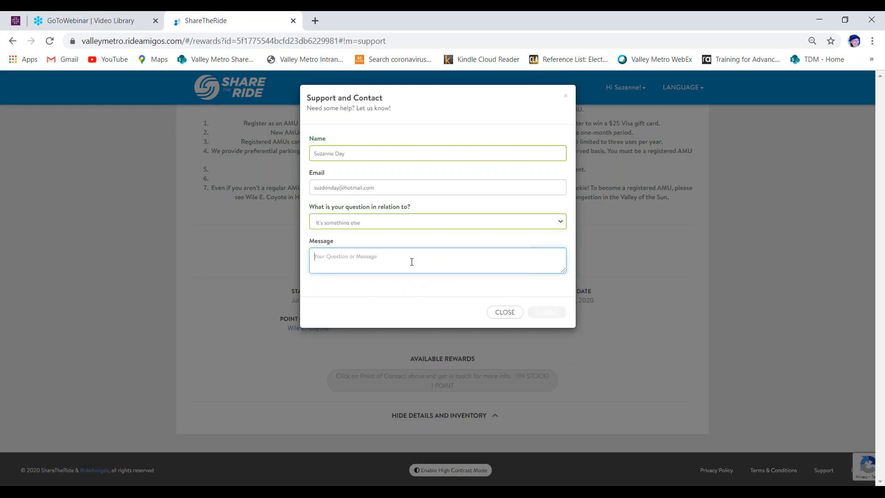
text(help!)
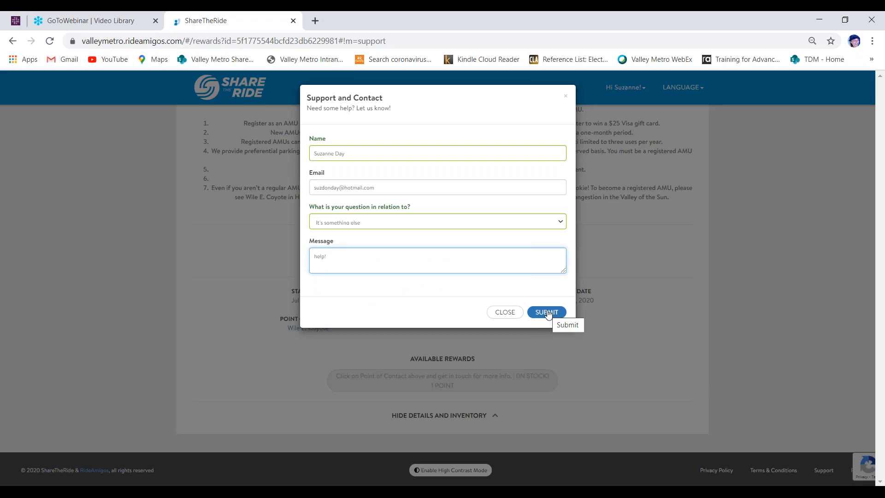
click(566, 96)
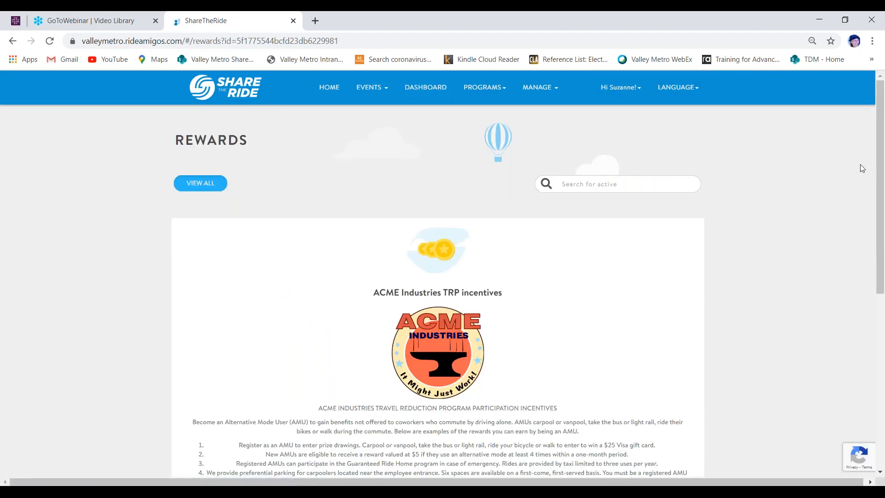